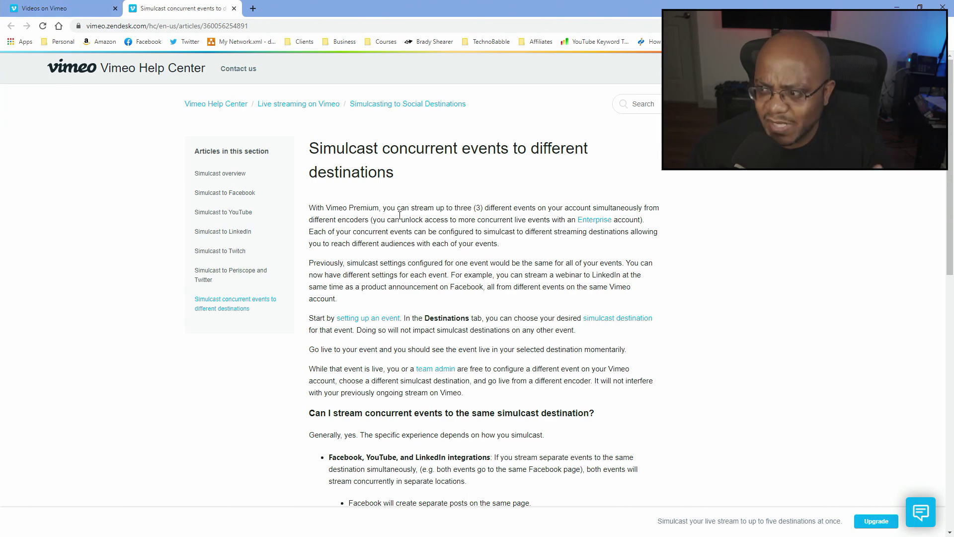
- Add and enable a YouTube channel destination for Formation Sports, then return to Live events
{"action": "left_click", "coordinate": [54, 11]}
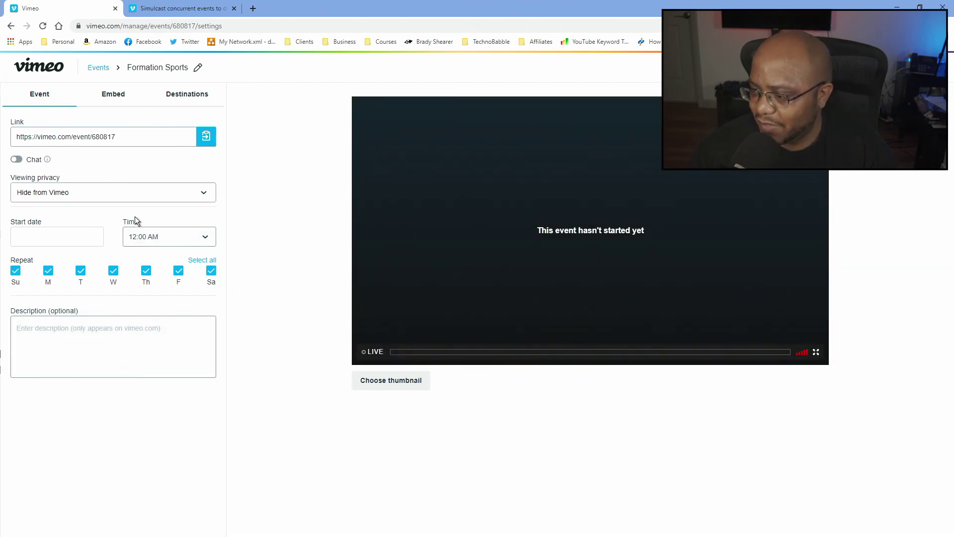
{"action": "left_click", "coordinate": [183, 97]}
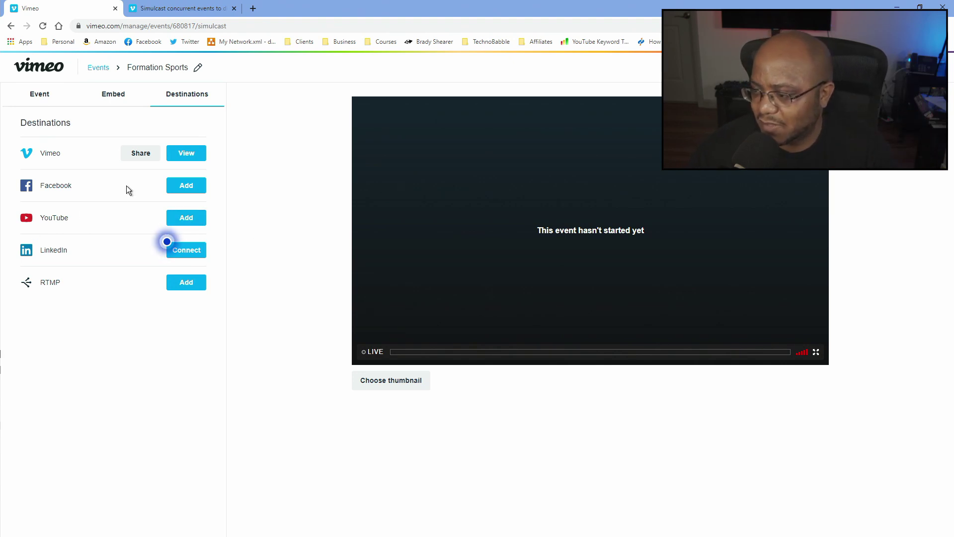
{"action": "left_click", "coordinate": [183, 218]}
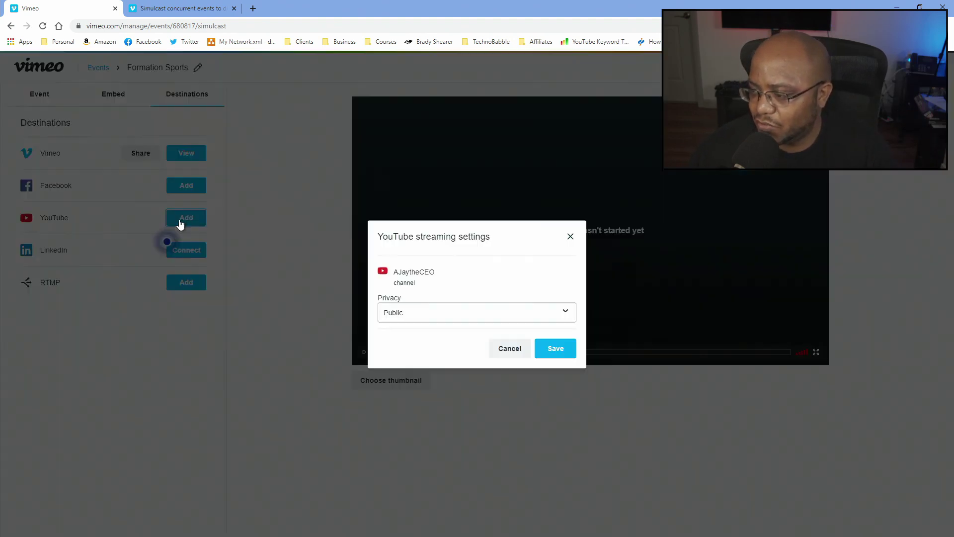
{"action": "left_click", "coordinate": [556, 348]}
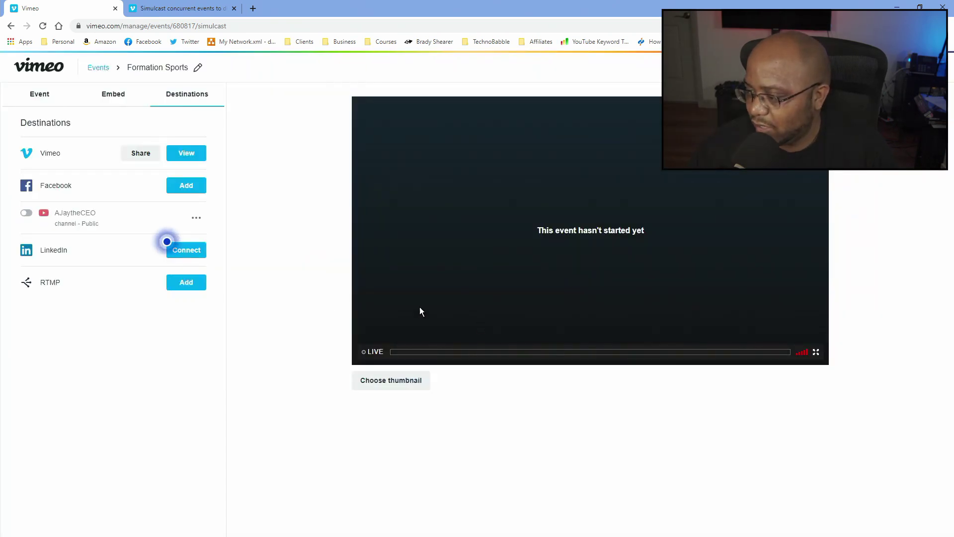
{"action": "left_click", "coordinate": [26, 213]}
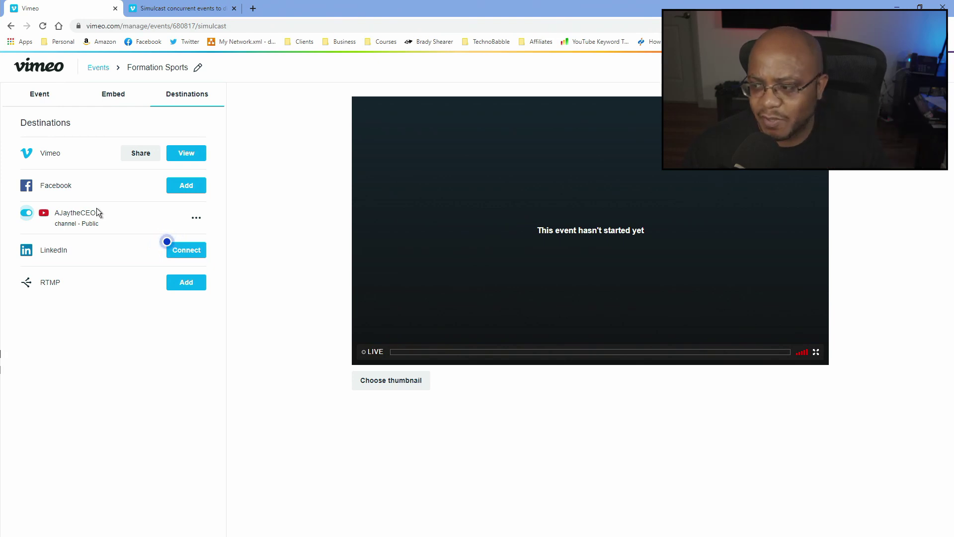
{"action": "left_click", "coordinate": [107, 72]}
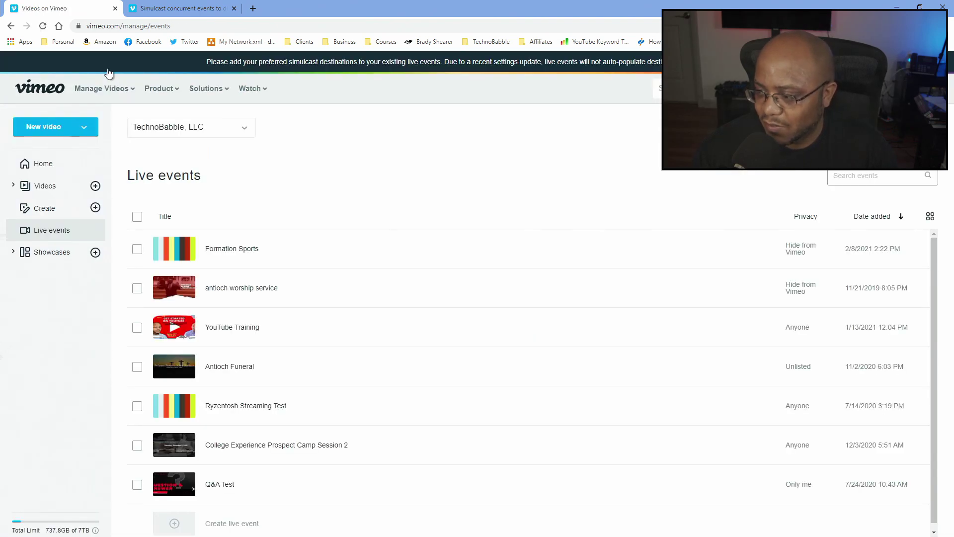
{"action": "mouse_move", "coordinate": [161, 88]}
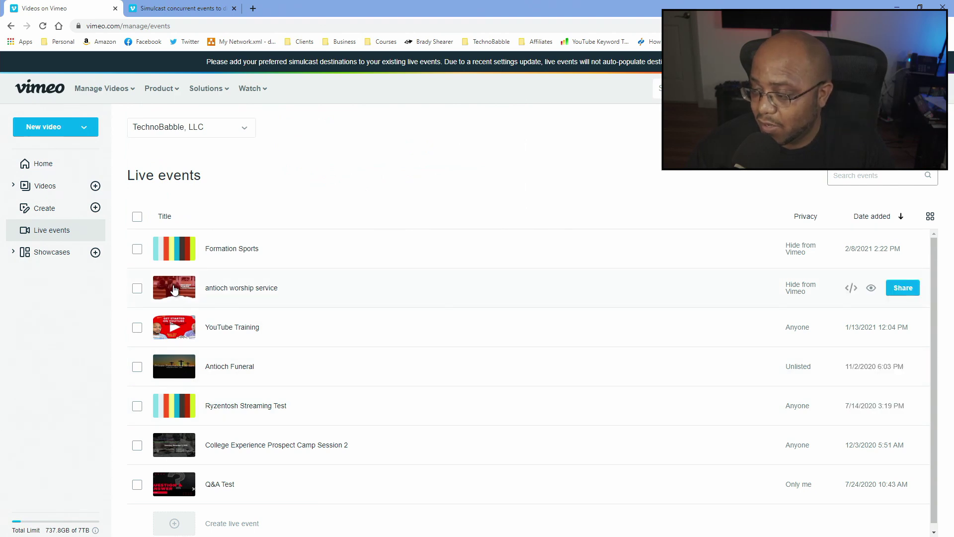
{"action": "left_click", "coordinate": [174, 290]}
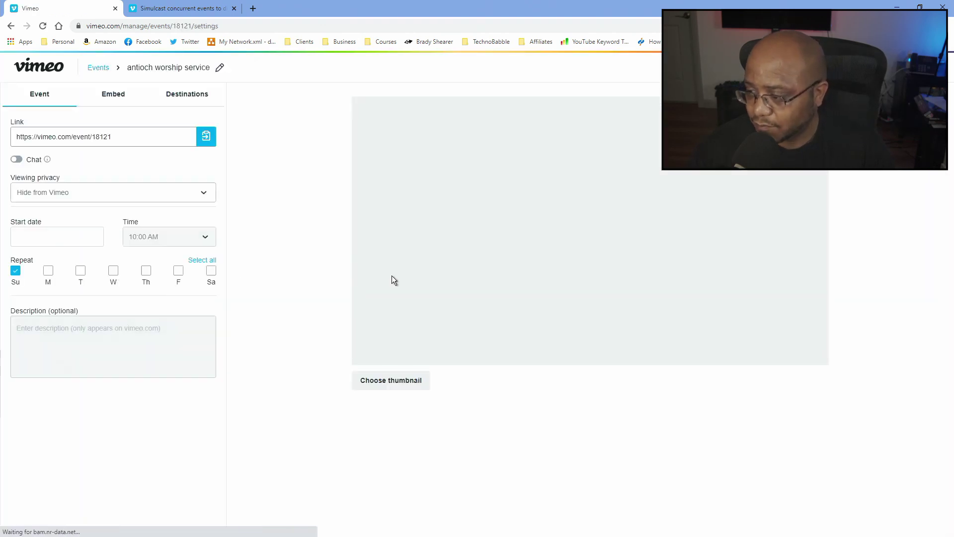
{"action": "left_click", "coordinate": [189, 99]}
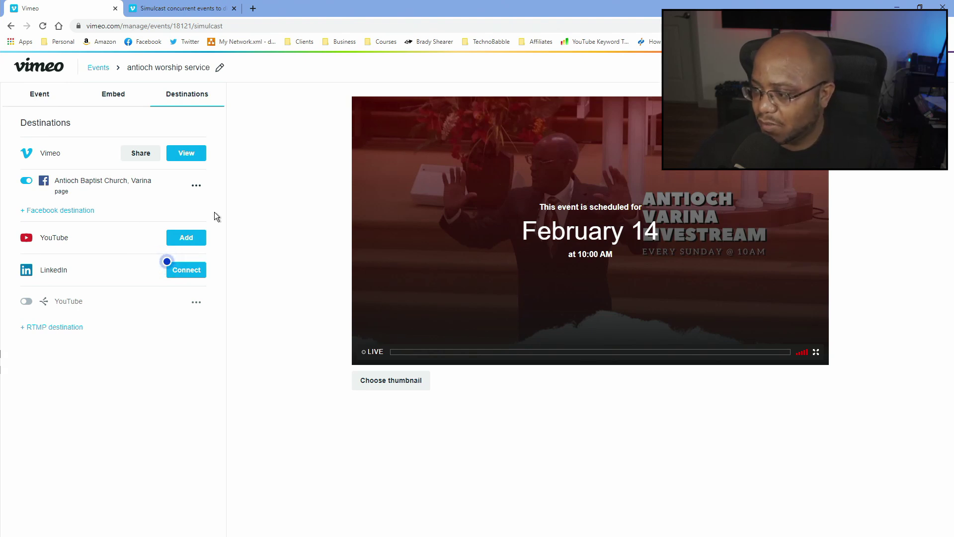
{"action": "left_click", "coordinate": [104, 70]}
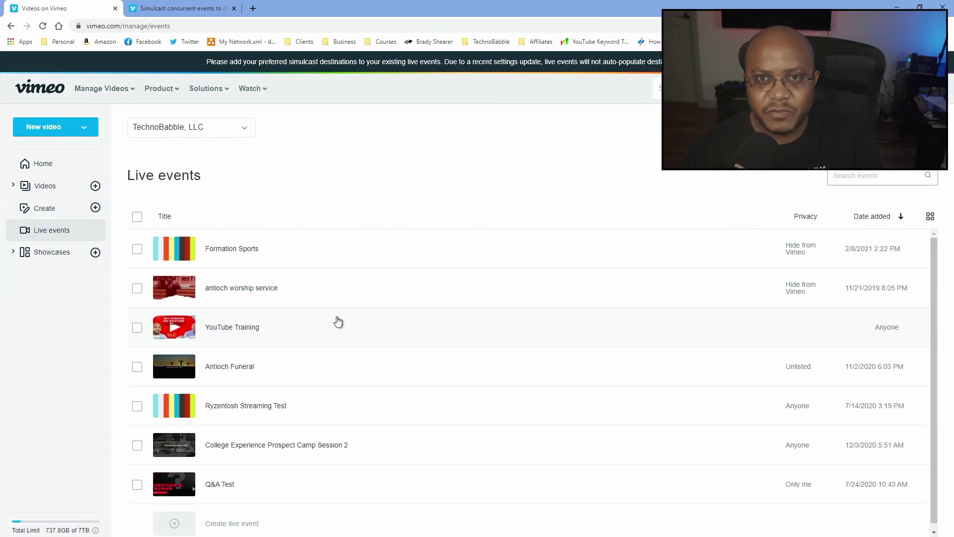
- Turn off the YouTube channel destination on the Formation Sports event
{"action": "left_click", "coordinate": [221, 258]}
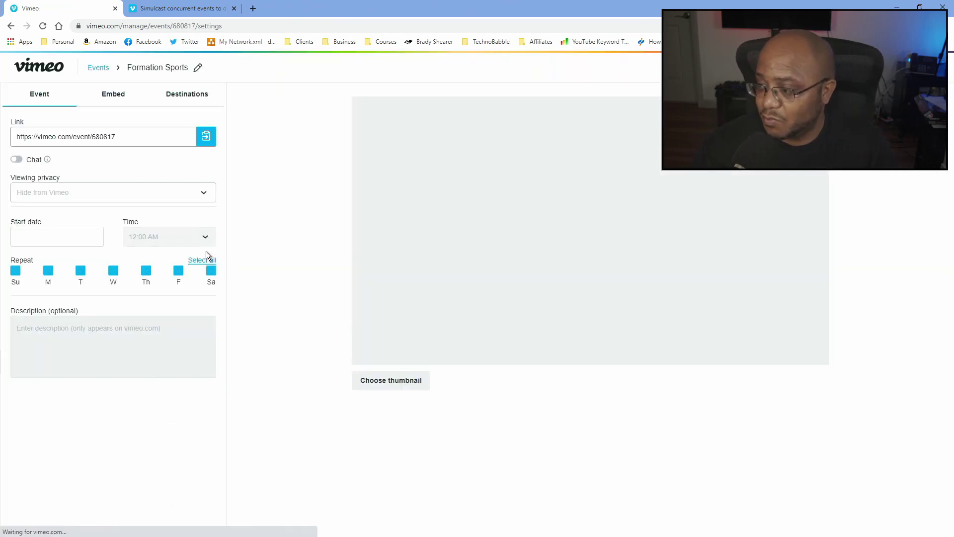
{"action": "left_click", "coordinate": [183, 101]}
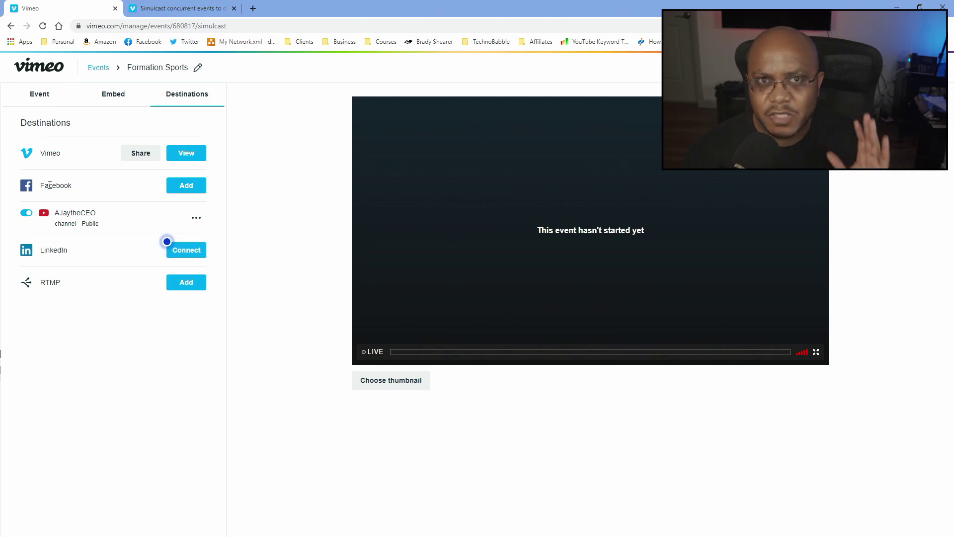
{"action": "left_click", "coordinate": [29, 214]}
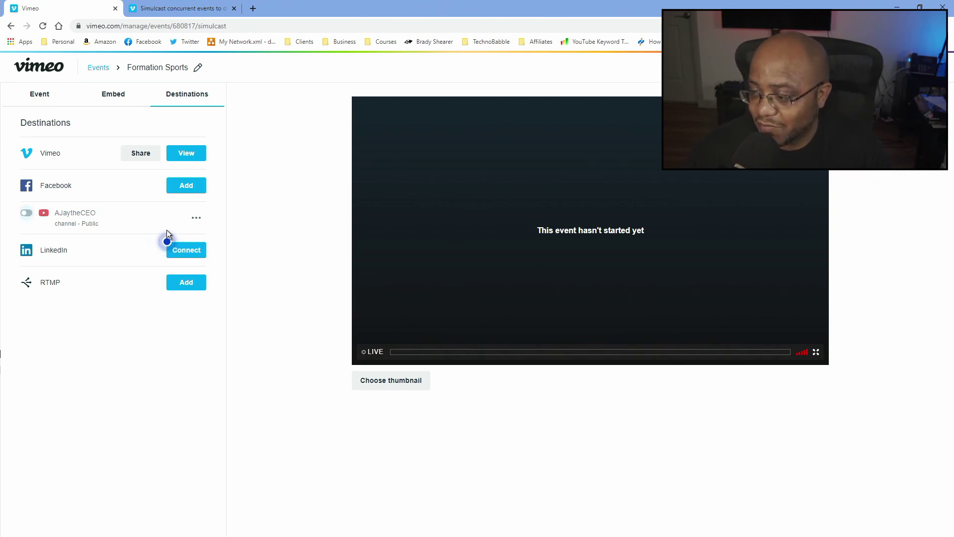
- Add and enable the Formation Sports Facebook page as a destination, then return to Live events
{"action": "left_click", "coordinate": [189, 187]}
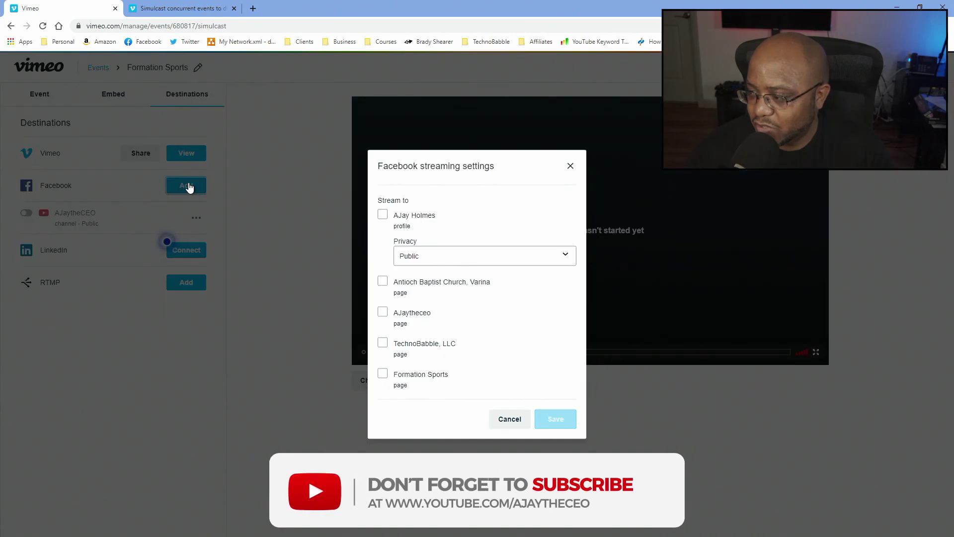
{"action": "left_click", "coordinate": [383, 373]}
{"action": "left_click", "coordinate": [553, 419]}
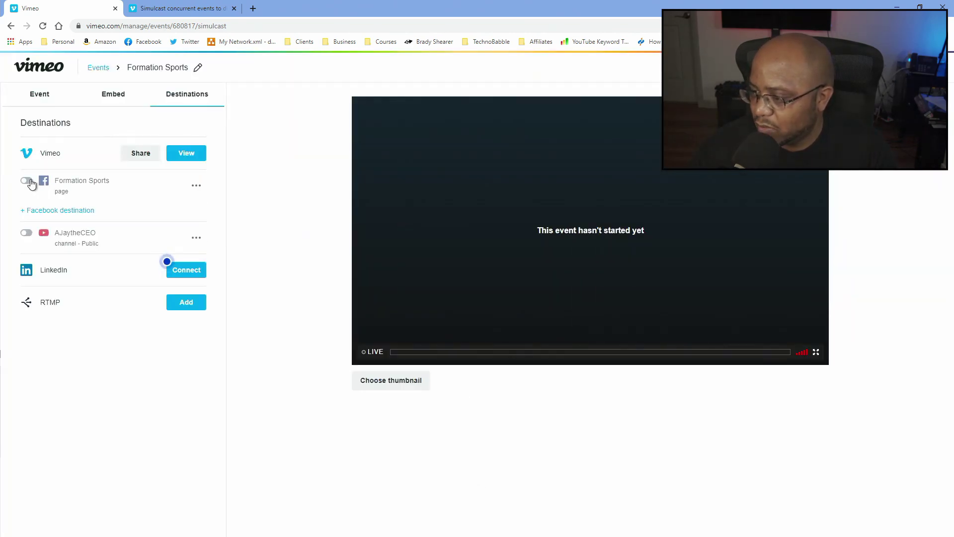
{"action": "left_click", "coordinate": [26, 180]}
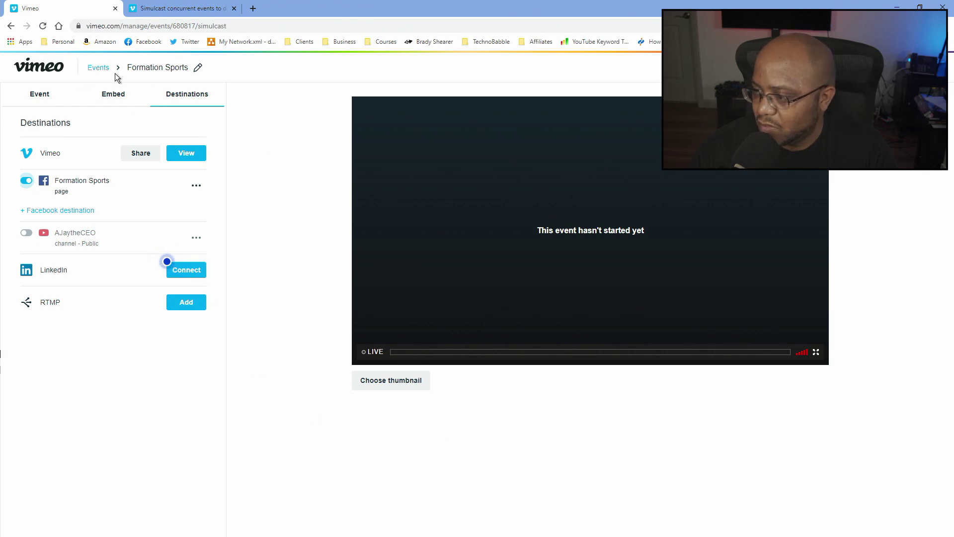
{"action": "left_click", "coordinate": [94, 69]}
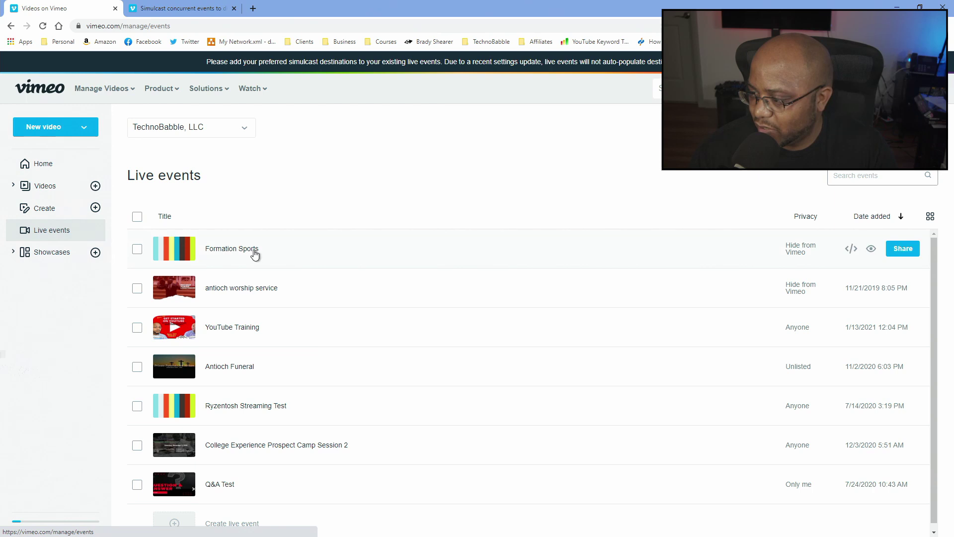
{"action": "left_click", "coordinate": [226, 291]}
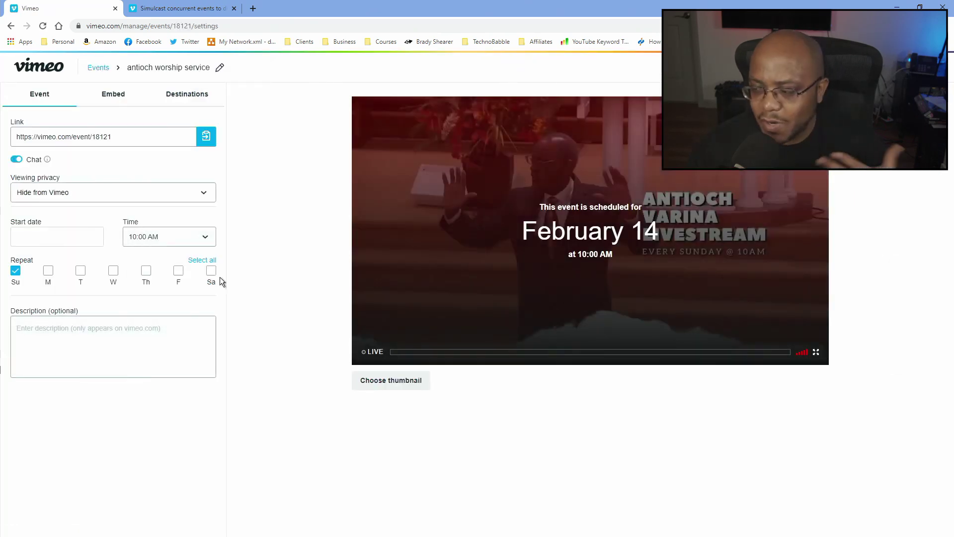
{"action": "left_click", "coordinate": [178, 97]}
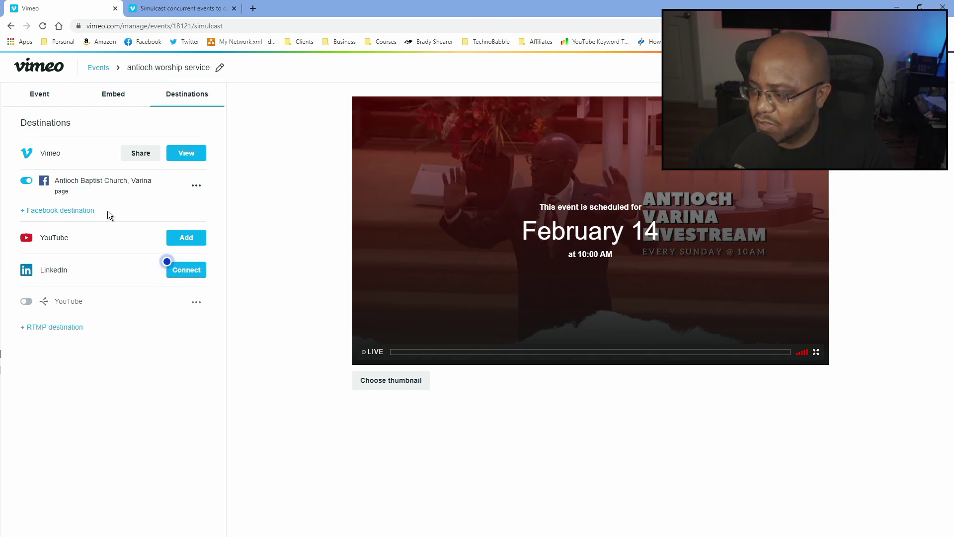
{"action": "left_click", "coordinate": [97, 74]}
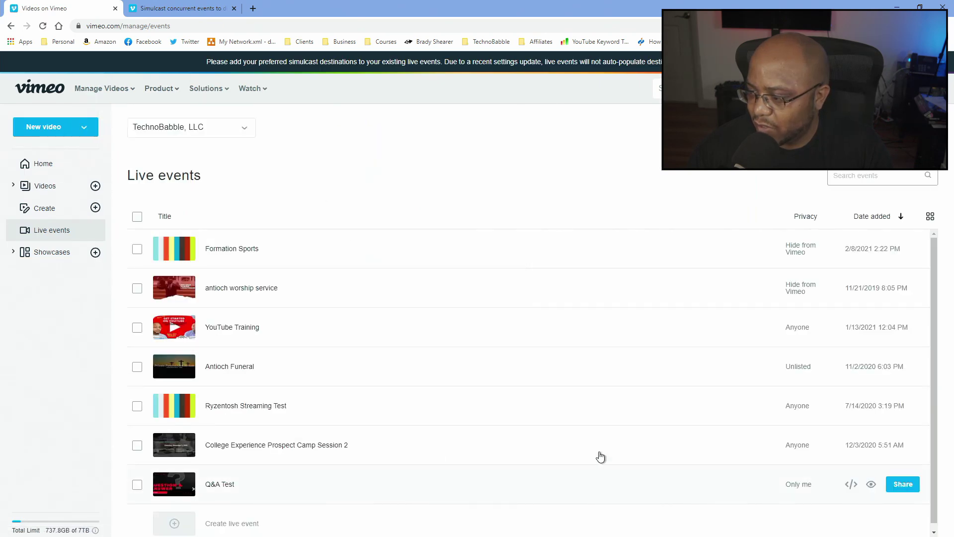
{"action": "left_click", "coordinate": [181, 254]}
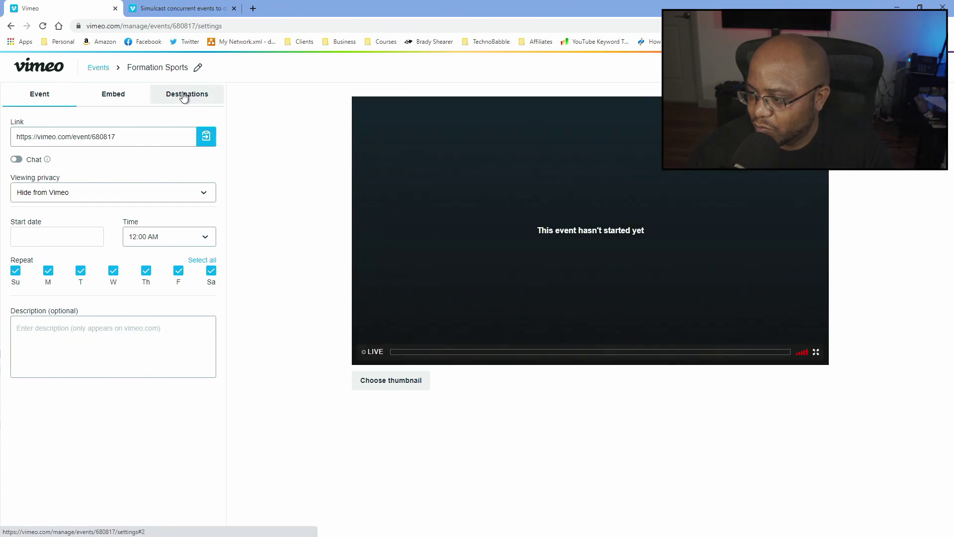
{"action": "left_click", "coordinate": [183, 94]}
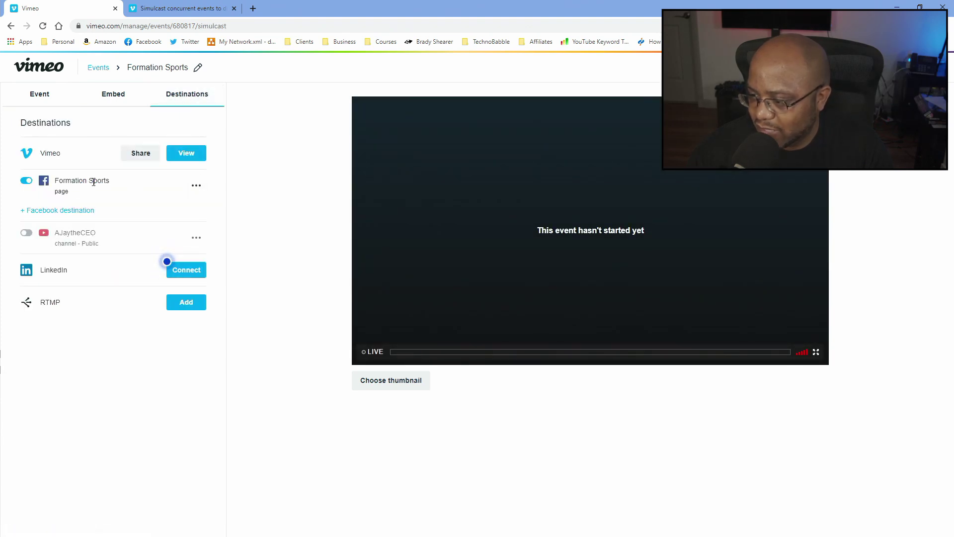
{"action": "left_click", "coordinate": [103, 69]}
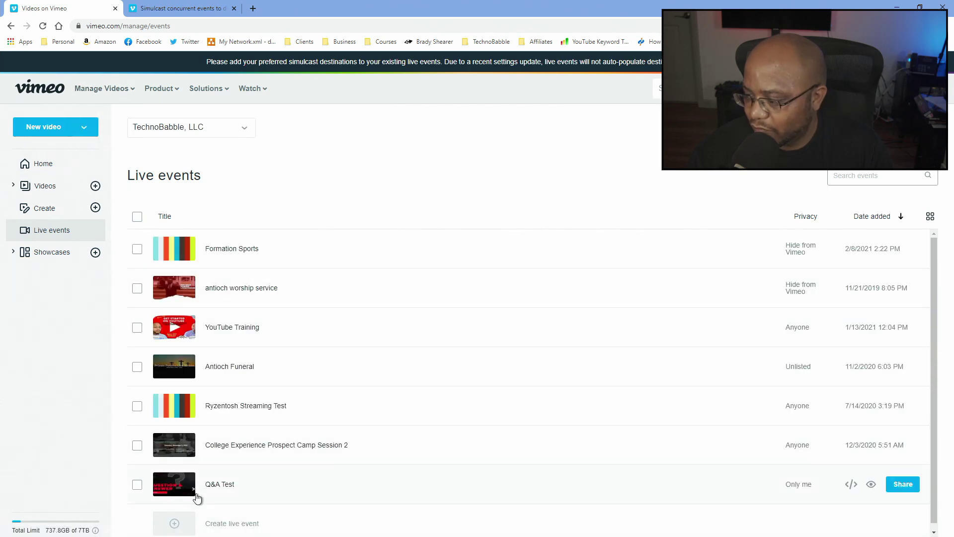
- Review the Q&A Test event's simulcast destinations and go back to Live events
{"action": "left_click", "coordinate": [219, 484]}
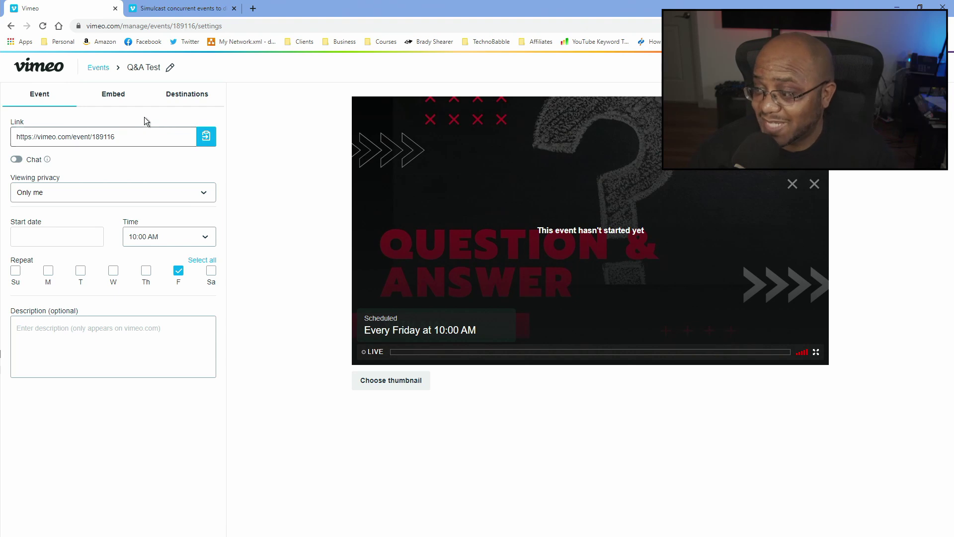
{"action": "left_click", "coordinate": [173, 99]}
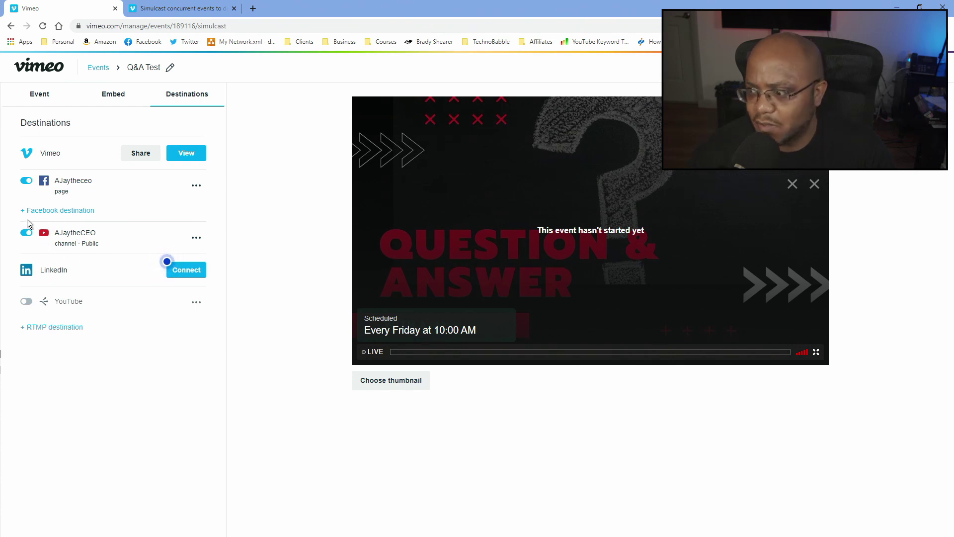
{"action": "left_click", "coordinate": [99, 72]}
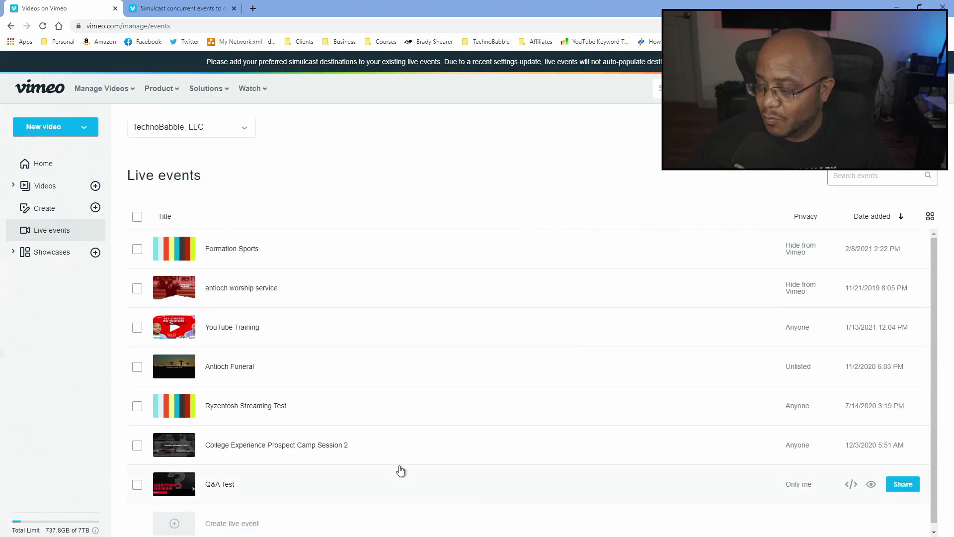
- Review the Antioch Funeral event's simulcast destinations, then return to Live events
{"action": "left_click", "coordinate": [185, 373]}
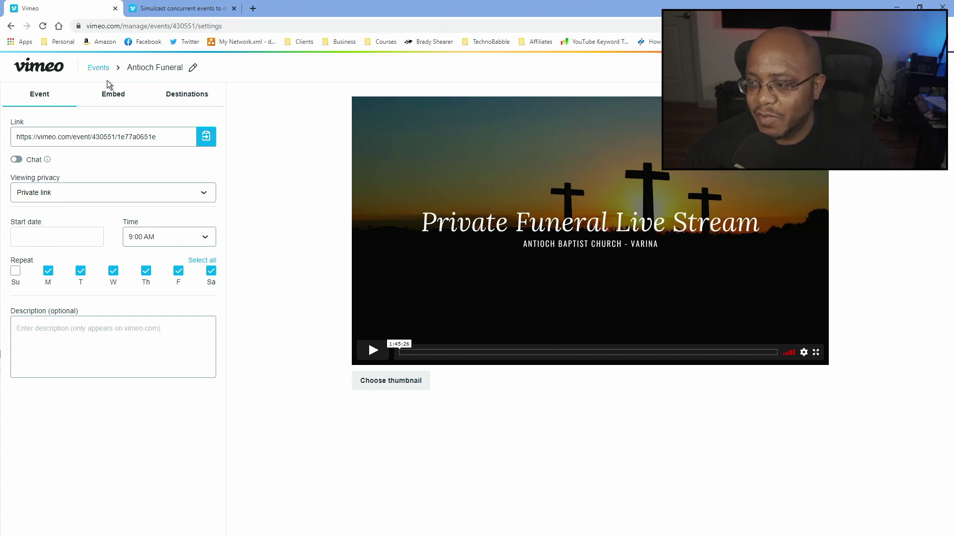
{"action": "left_click", "coordinate": [177, 100]}
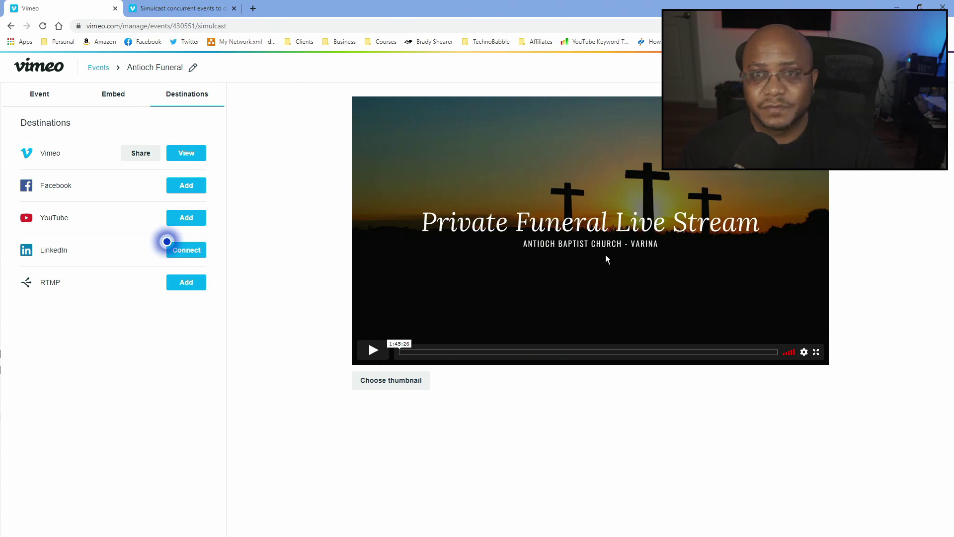
{"action": "left_click", "coordinate": [98, 69]}
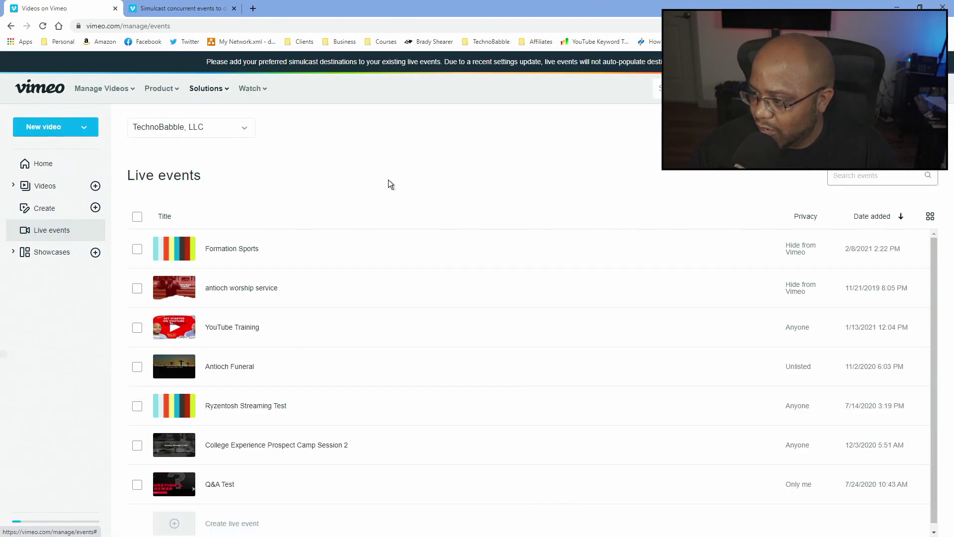
- Create a new live event titled 'Ash Wednesday Service', set to One Time
{"action": "left_click", "coordinate": [52, 132]}
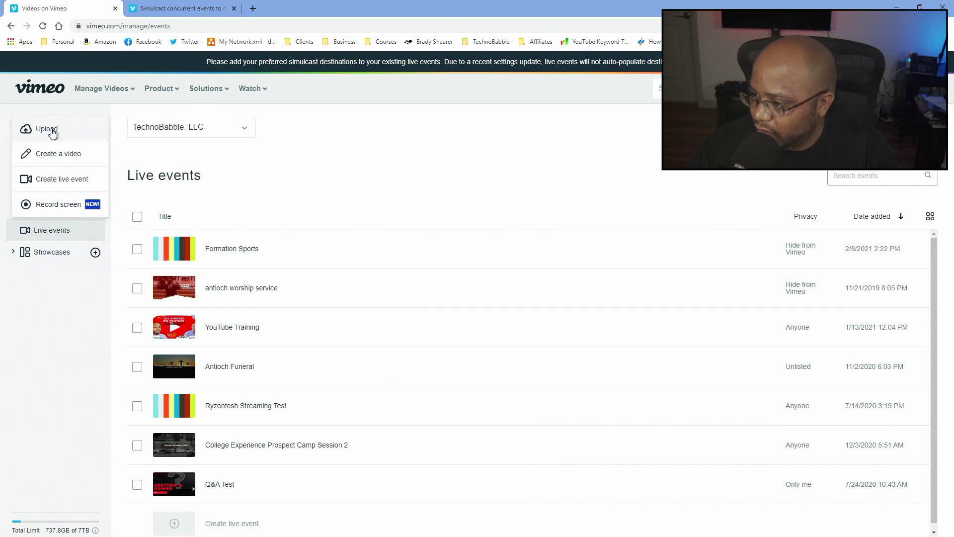
{"action": "left_click", "coordinate": [61, 185]}
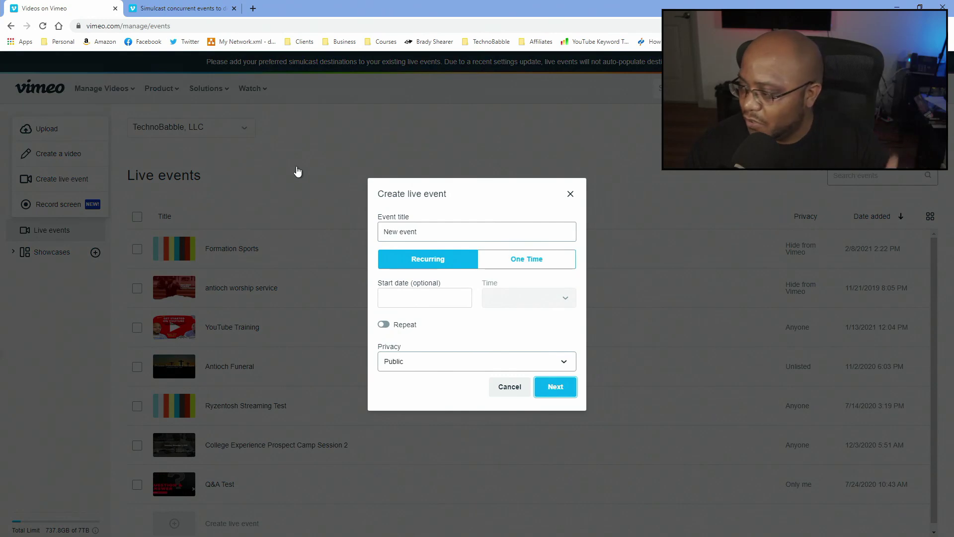
{"action": "left_click_drag", "start_coordinate": [426, 234], "coordinate": [375, 232]}
{"action": "key", "text": "BackSpace"}
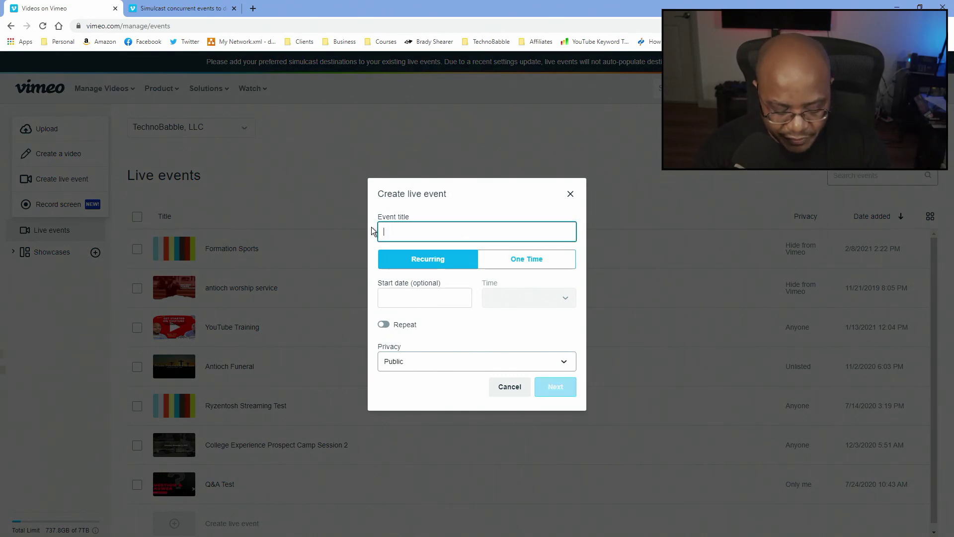
{"action": "type", "text": "Ash Wednesday Service"}
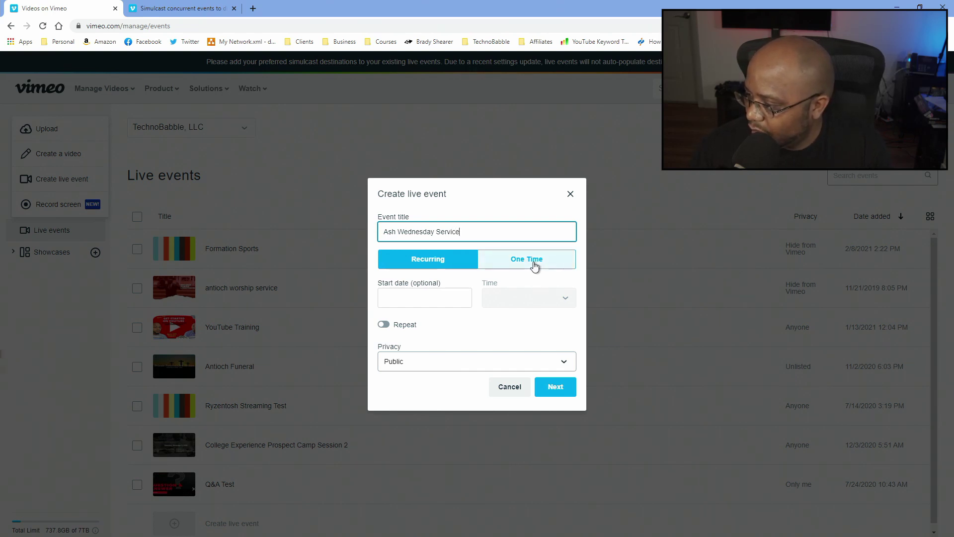
{"action": "left_click", "coordinate": [507, 270]}
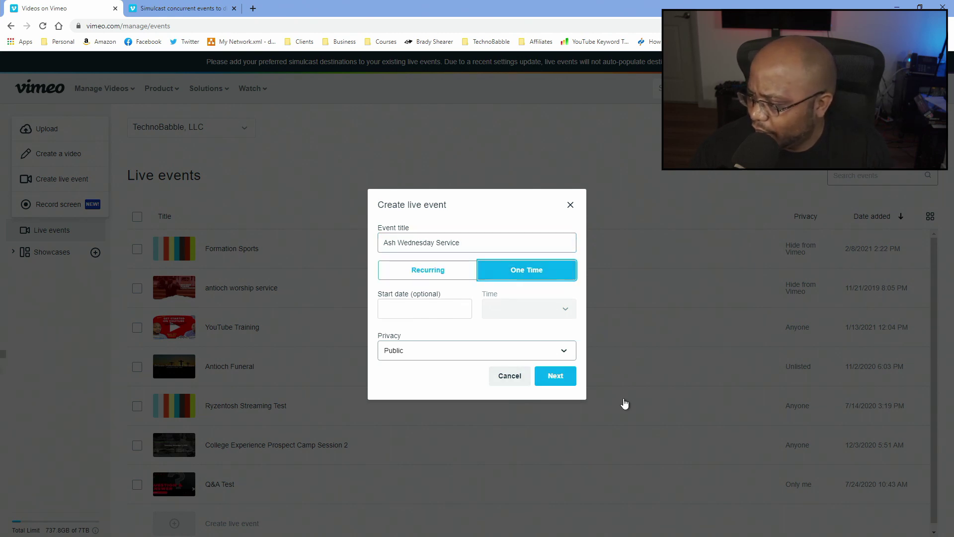
{"action": "left_click", "coordinate": [552, 376]}
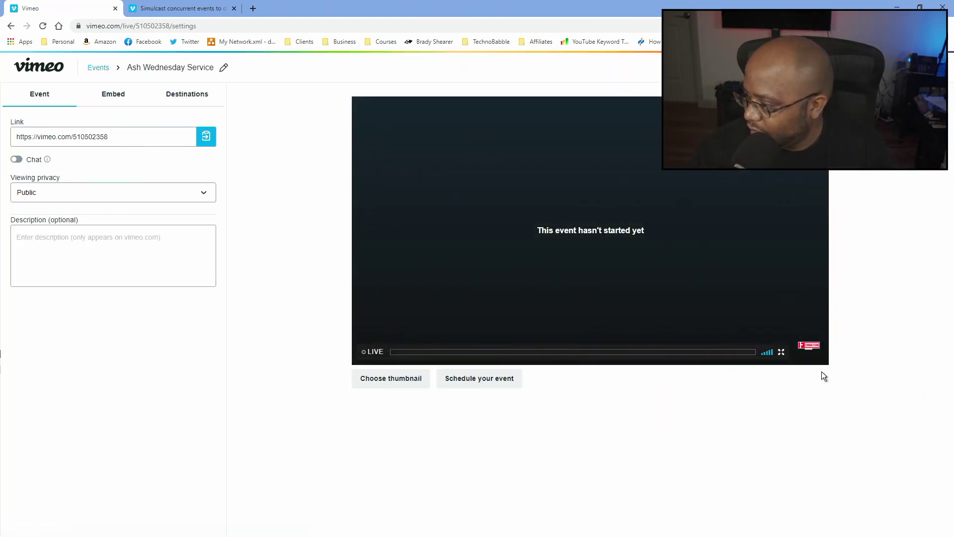
- Turn off Display custom logo and Customize color in the embed settings, then view Destinations
{"action": "left_click", "coordinate": [112, 94]}
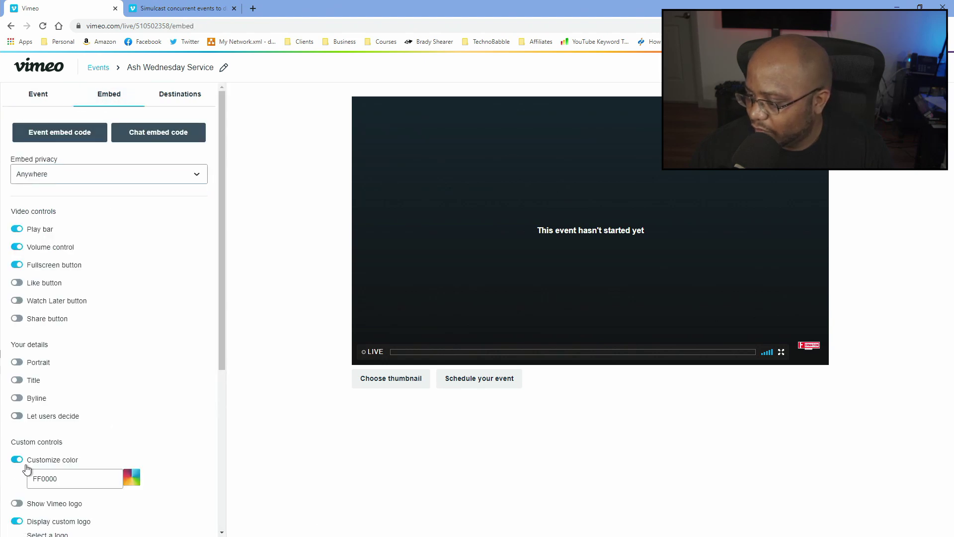
{"action": "scroll", "coordinate": [87, 449], "scroll_direction": "down", "scroll_amount": 2}
{"action": "left_click", "coordinate": [16, 407]}
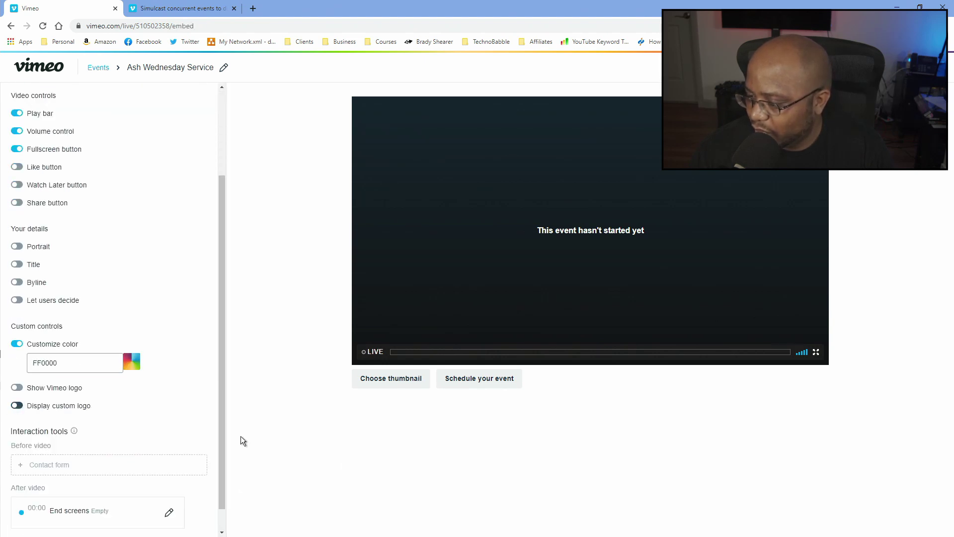
{"action": "scroll", "coordinate": [103, 346], "scroll_direction": "up", "scroll_amount": 3}
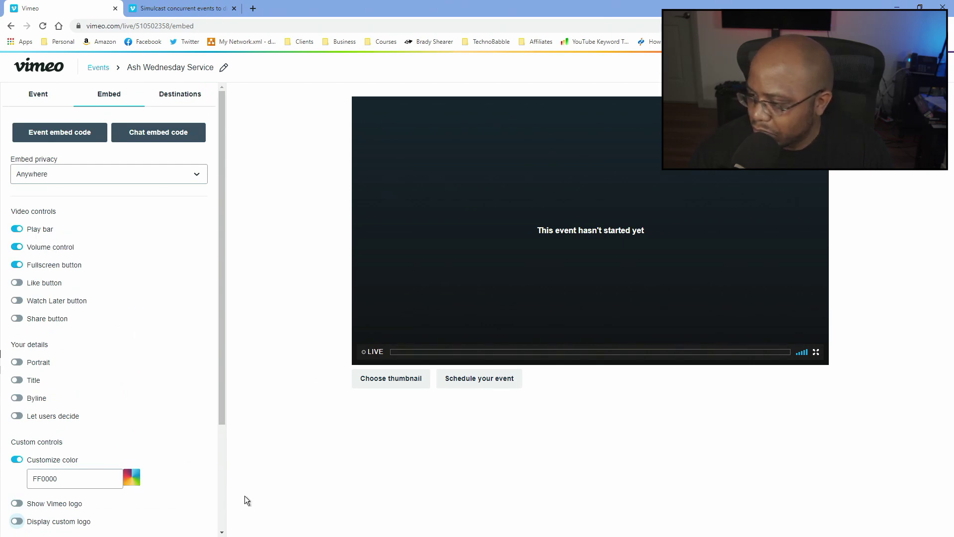
{"action": "left_click", "coordinate": [17, 460]}
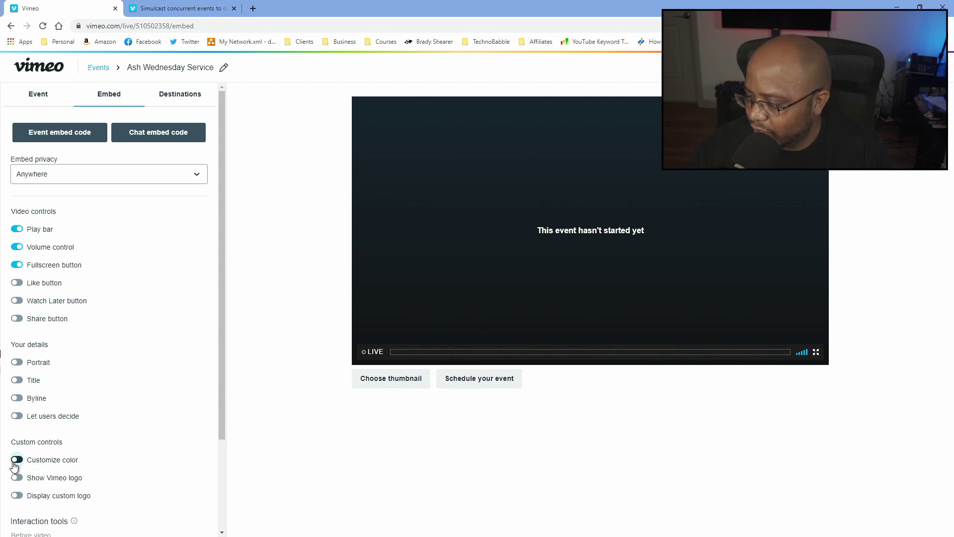
{"action": "left_click", "coordinate": [171, 100]}
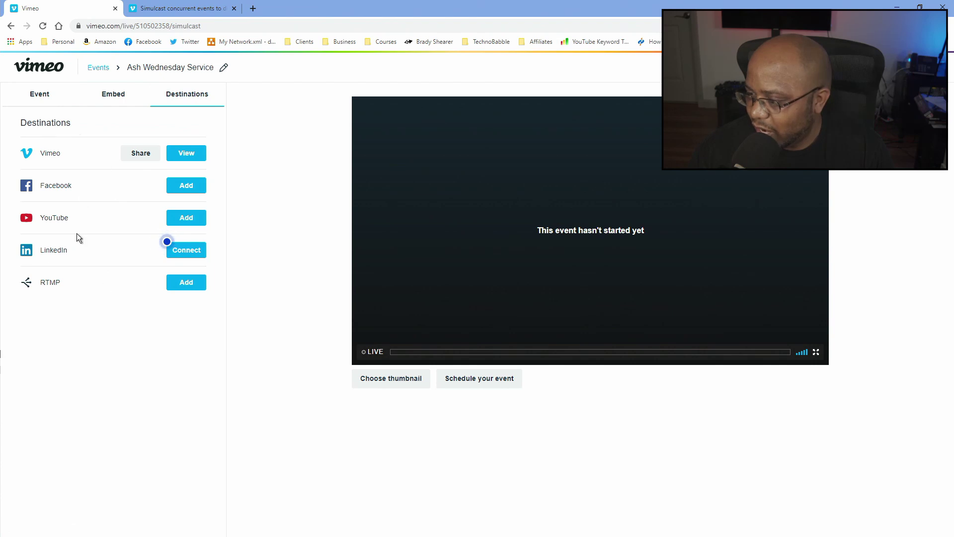
- Add an RTMP destination titled 'Facebook Group' with its URL and stream key, then return to Live events
{"action": "left_click", "coordinate": [191, 287]}
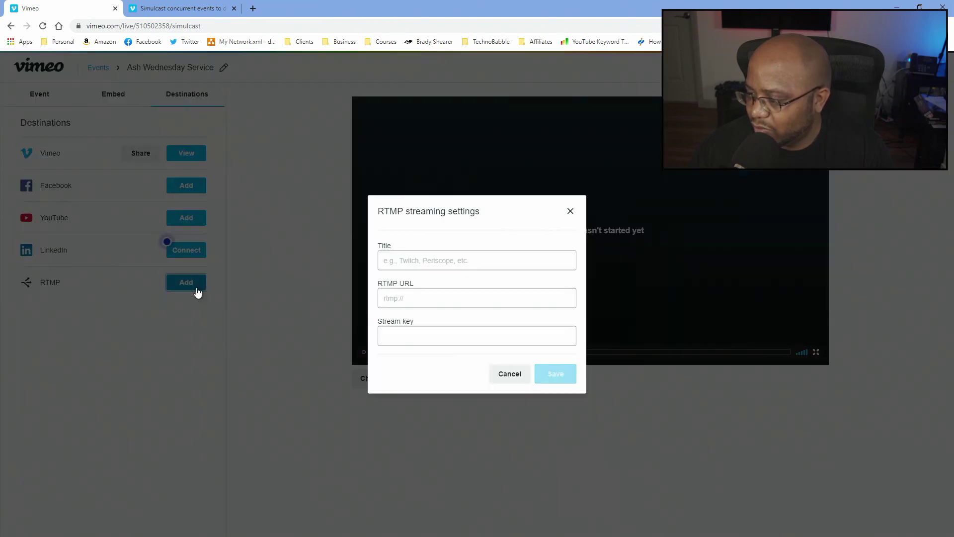
{"action": "left_click", "coordinate": [410, 264]}
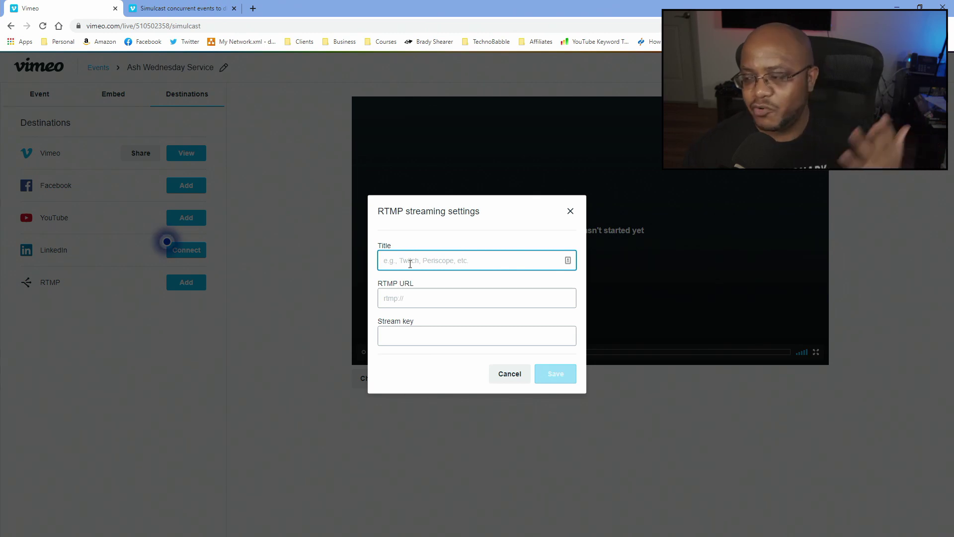
{"action": "type", "text": "Facebook Group"}
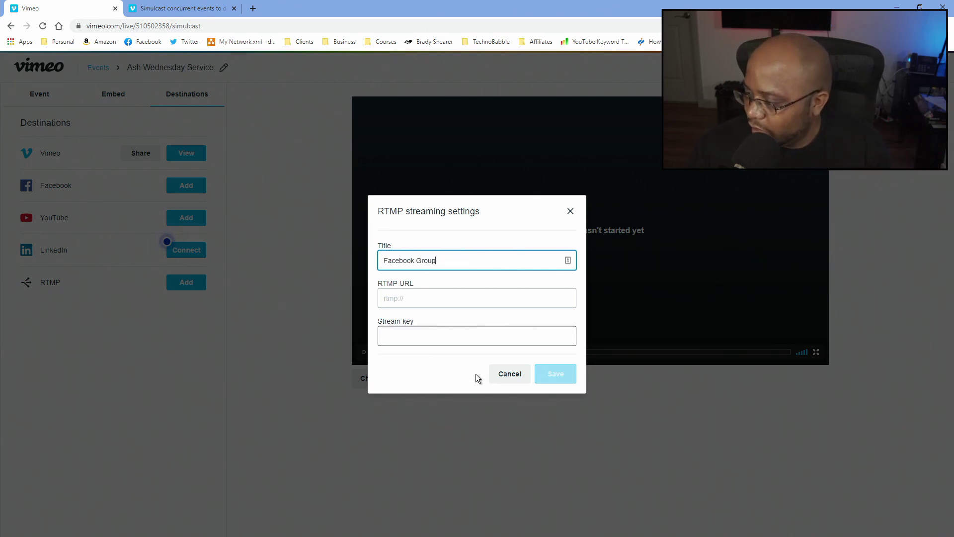
{"action": "left_click", "coordinate": [452, 292]}
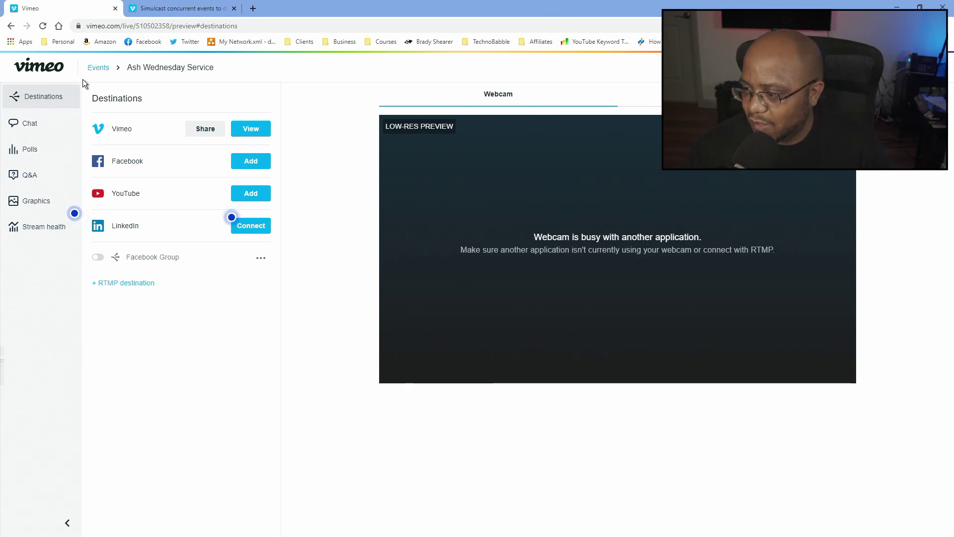
{"action": "left_click", "coordinate": [98, 67]}
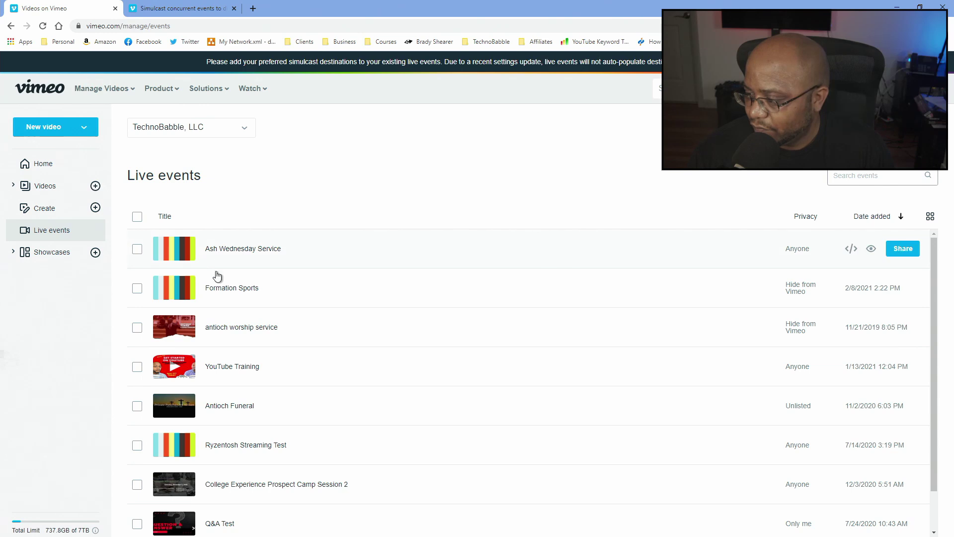
- Check destinations for Formation Sports, antioch worship service, and YouTube Training in turn
{"action": "left_click", "coordinate": [183, 287]}
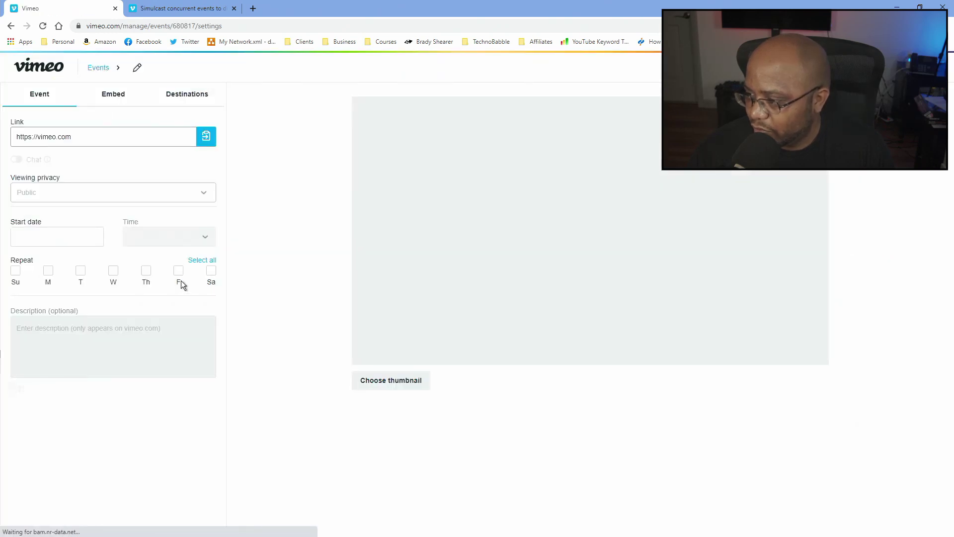
{"action": "left_click", "coordinate": [175, 98]}
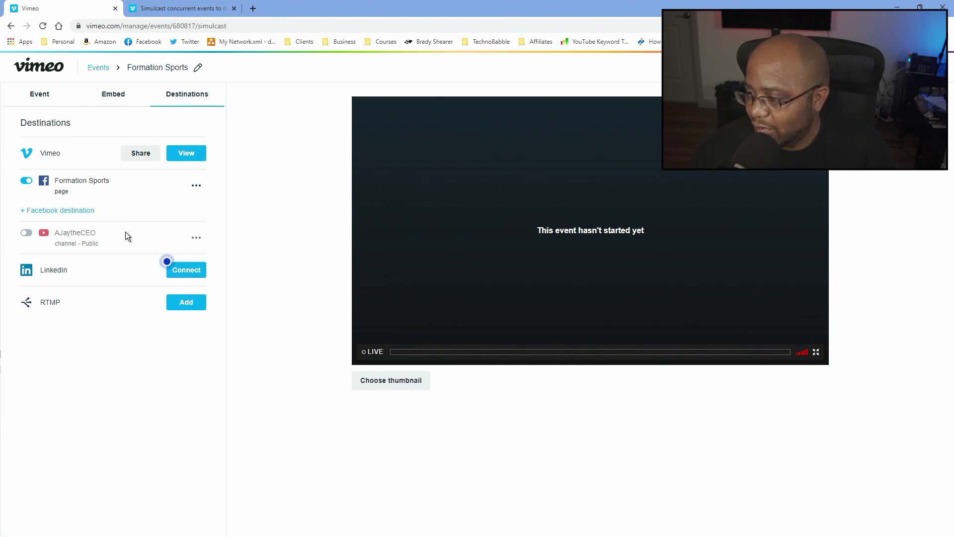
{"action": "left_click", "coordinate": [101, 71]}
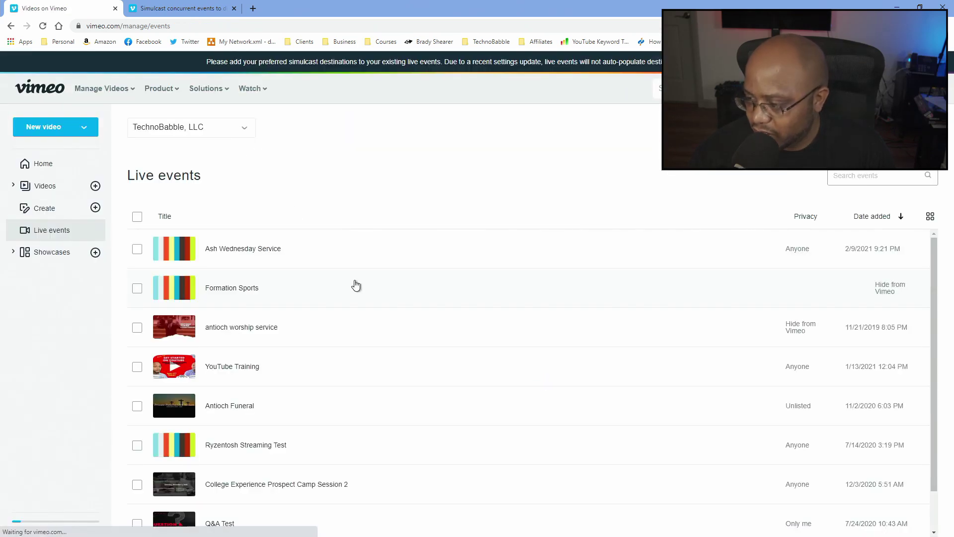
{"action": "left_click", "coordinate": [166, 332]}
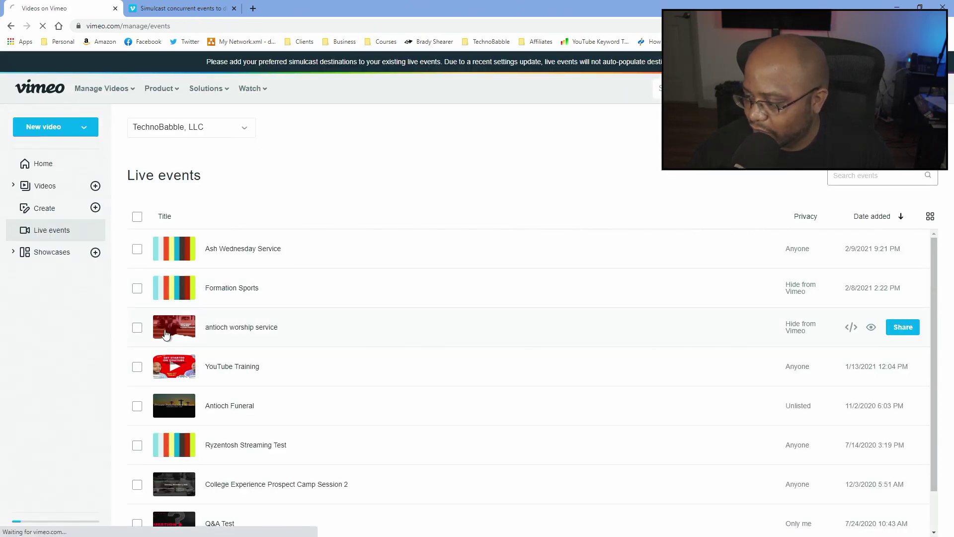
{"action": "left_click", "coordinate": [178, 96]}
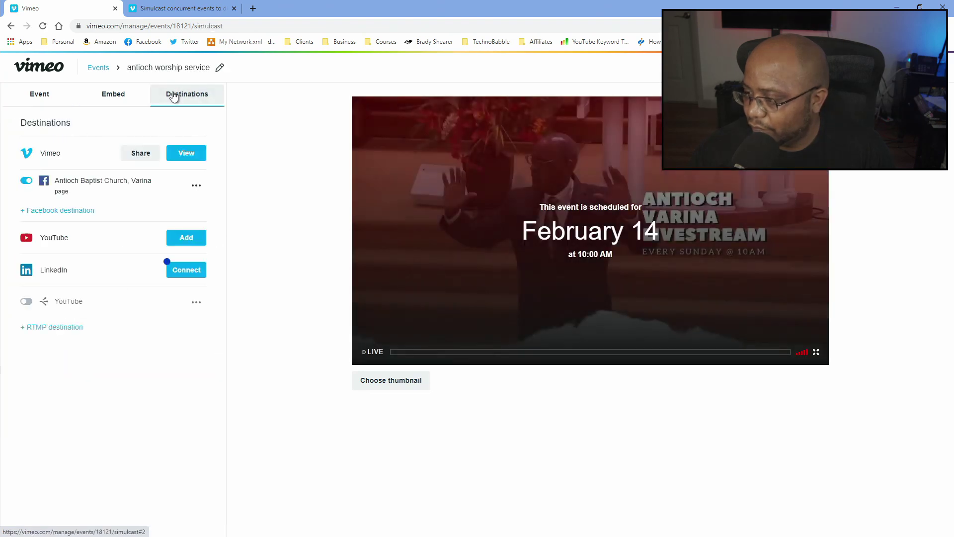
{"action": "left_click", "coordinate": [92, 69]}
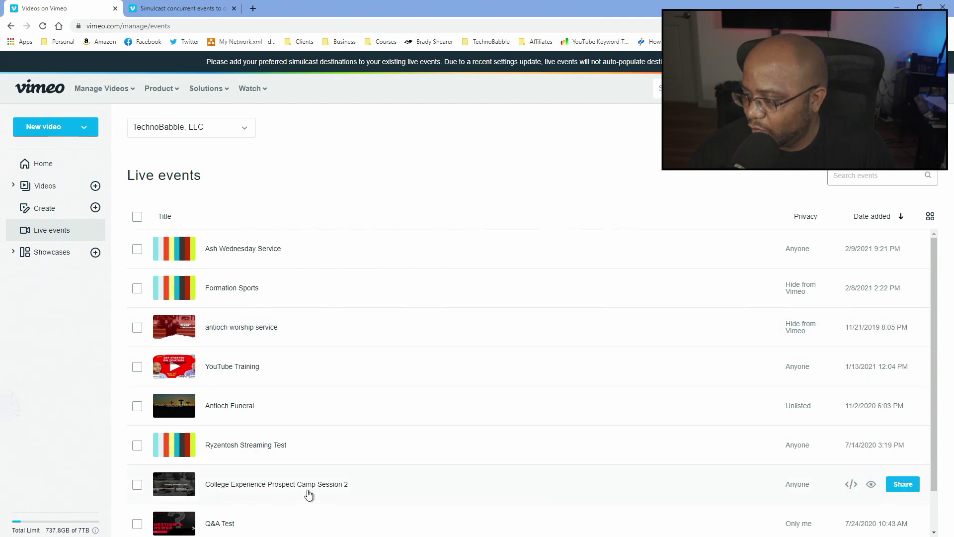
{"action": "left_click", "coordinate": [185, 365]}
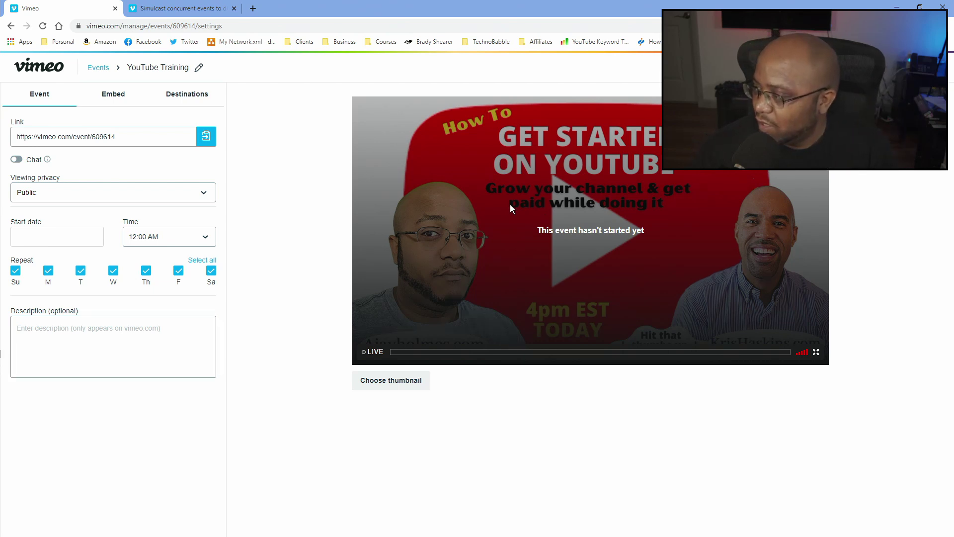
{"action": "left_click", "coordinate": [175, 97]}
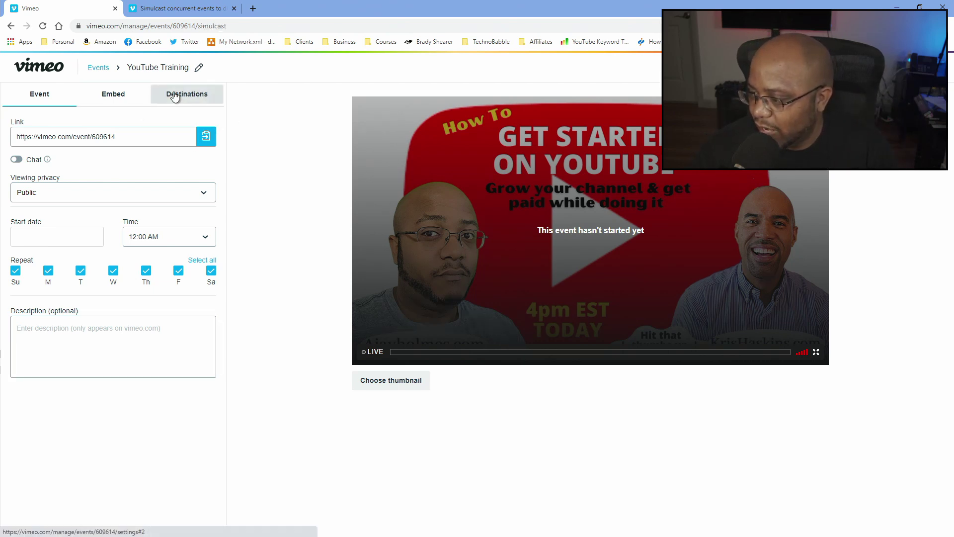